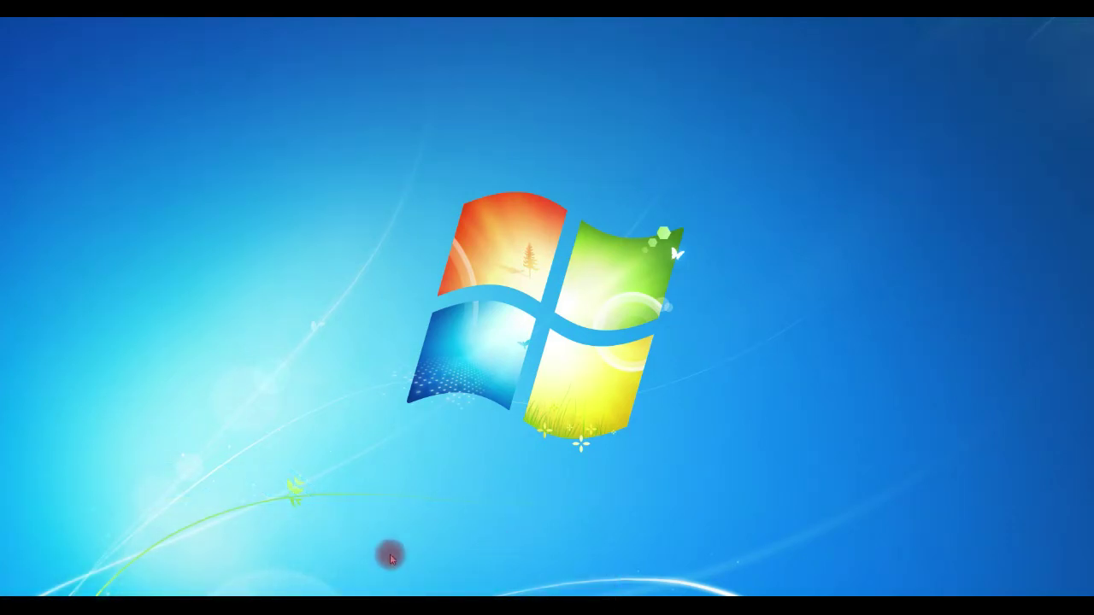
Step: Restore the Media cover downloader window from the taskbar and nudge it slightly right and down
{"action": "left_click", "coordinate": [551, 591]}
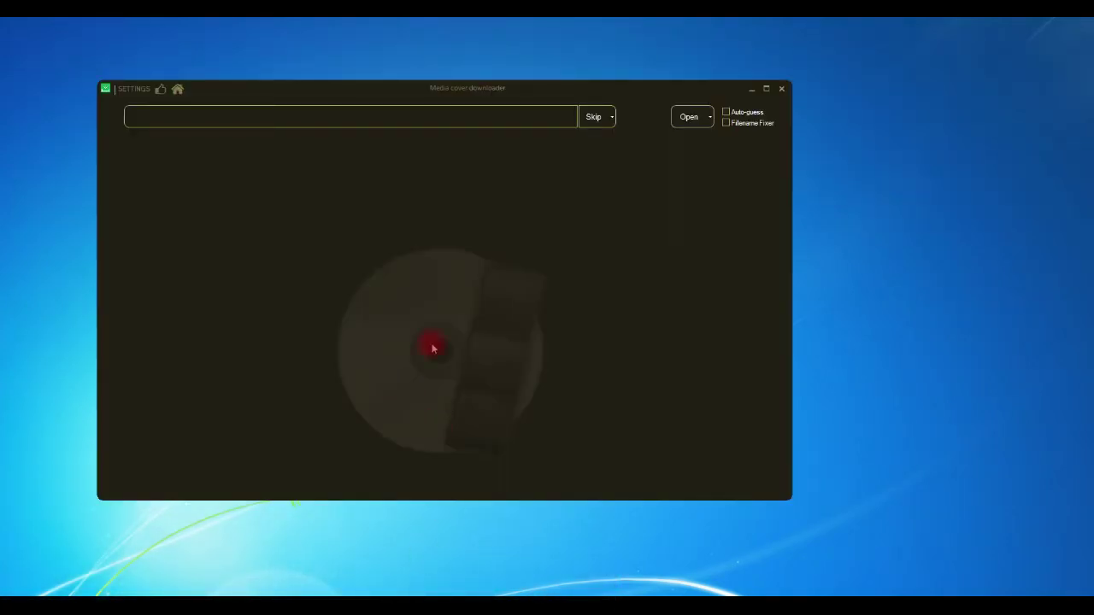
{"action": "left_click_drag", "start_coordinate": [373, 91], "coordinate": [407, 102]}
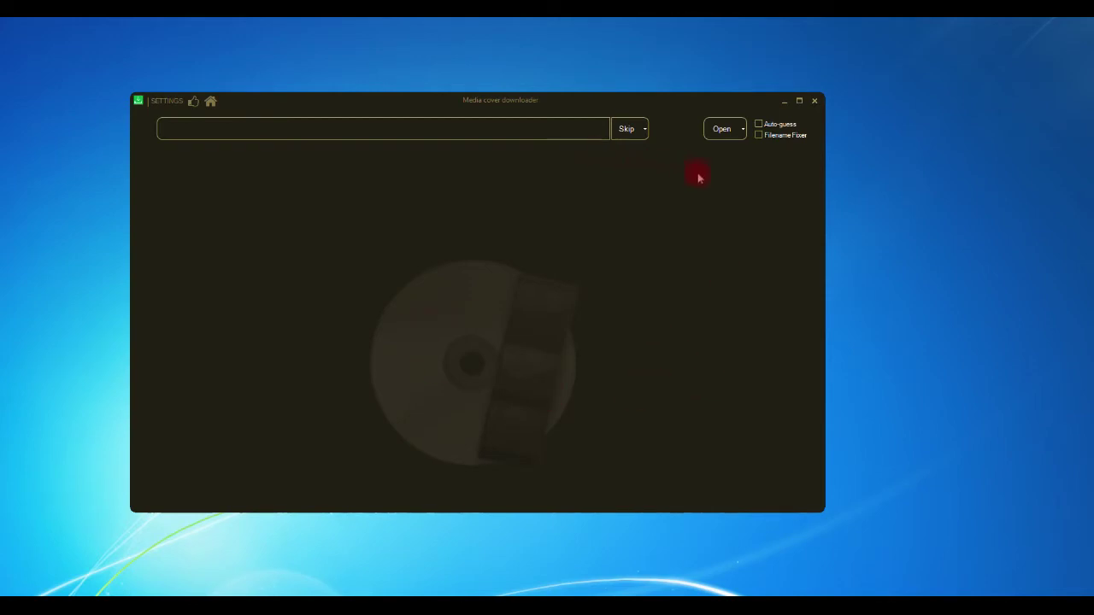
Step: Load both Test folder files, the Aliens vs Predator Requiem movie and the China Girl MP3
{"action": "left_click", "coordinate": [722, 128]}
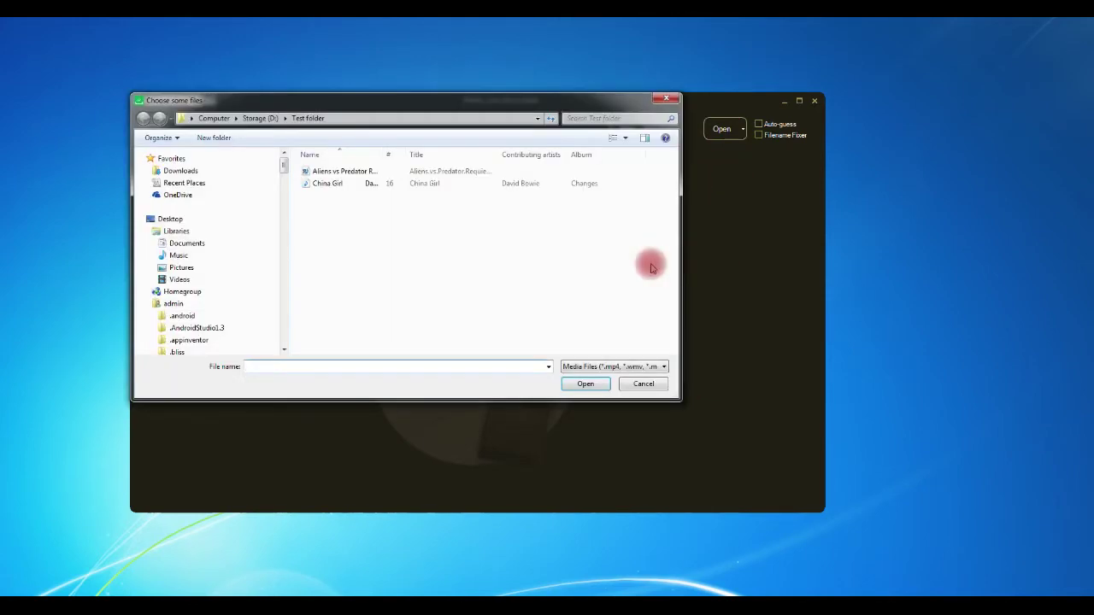
{"action": "left_click_drag", "start_coordinate": [332, 213], "coordinate": [378, 166]}
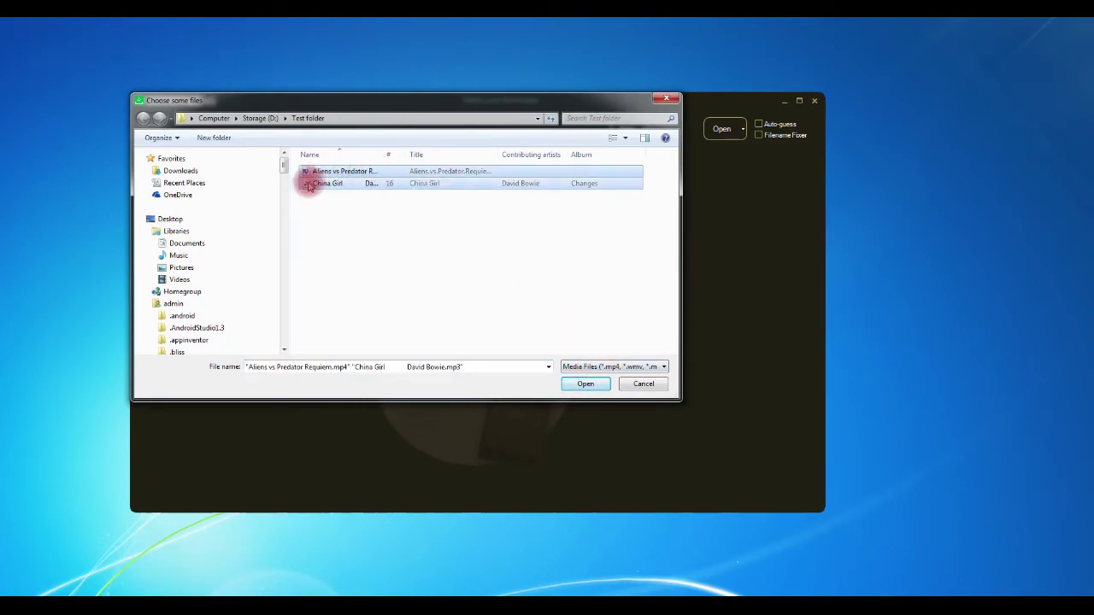
{"action": "left_click", "coordinate": [586, 384]}
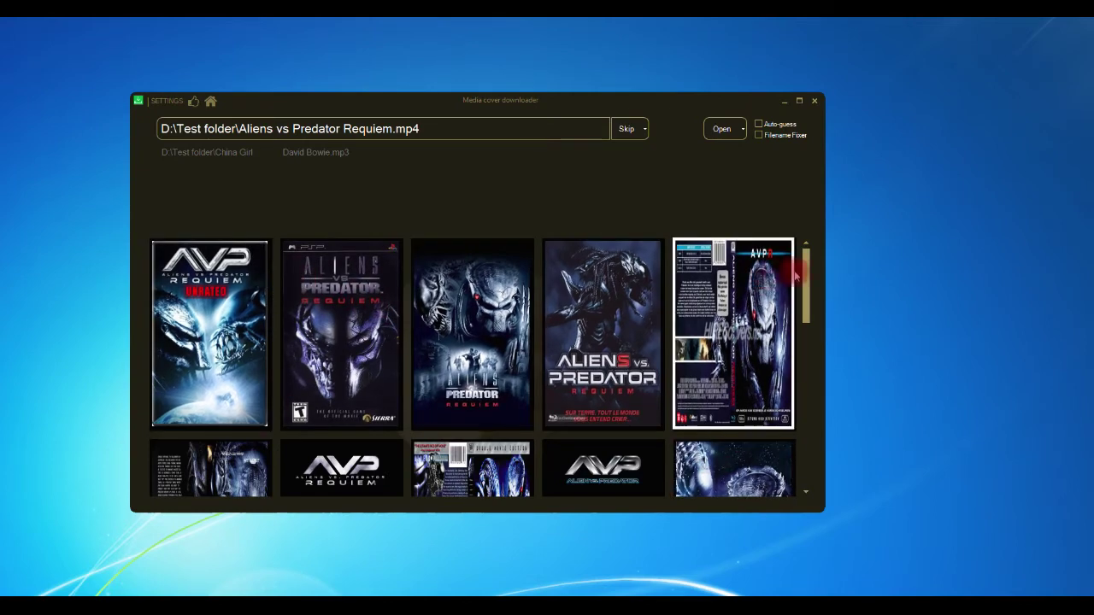
Step: Pick a cover for Aliens vs Predator Requiem, then apply the first China Girl cover to the MP3
{"action": "mouse_move", "coordinate": [801, 271]}
{"action": "left_mouse_down"}
{"action": "mouse_move", "coordinate": [801, 328]}
{"action": "mouse_move", "coordinate": [805, 273]}
{"action": "left_mouse_up"}
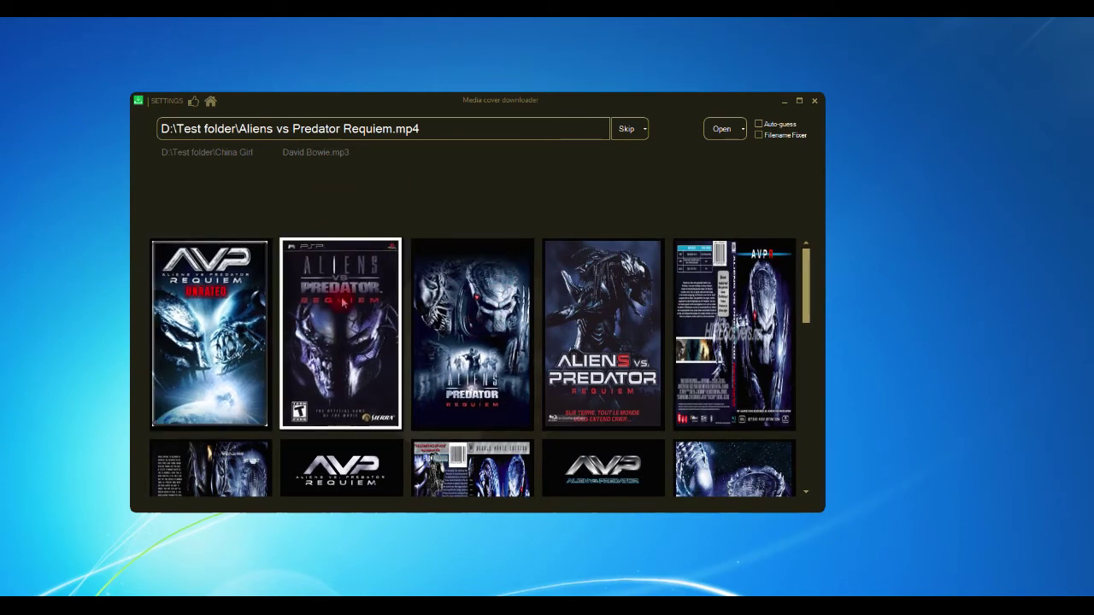
{"action": "left_click", "coordinate": [342, 302]}
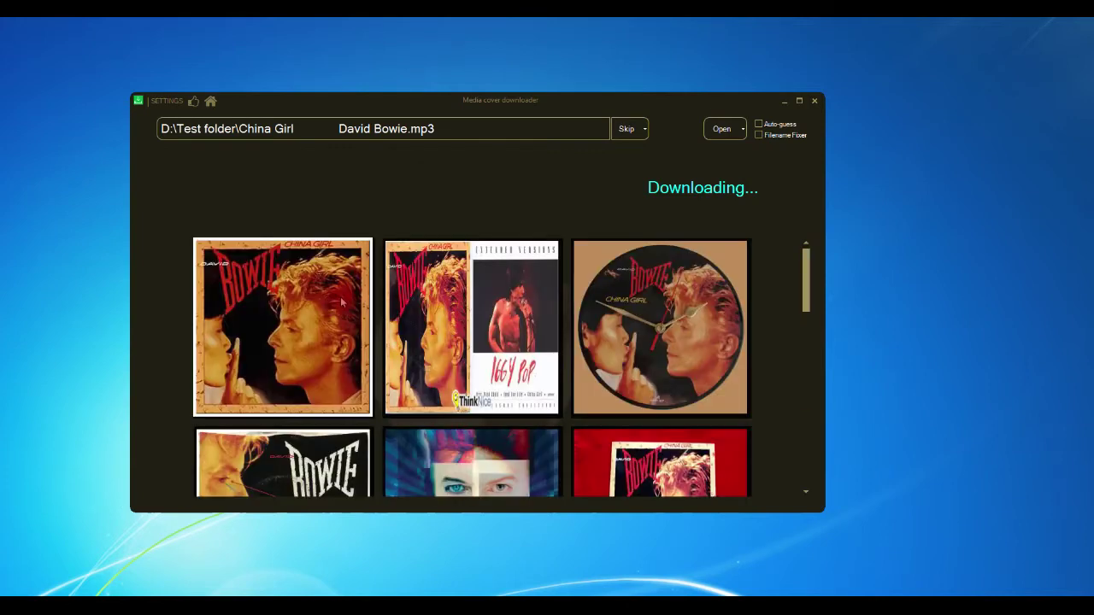
{"action": "left_click", "coordinate": [457, 213]}
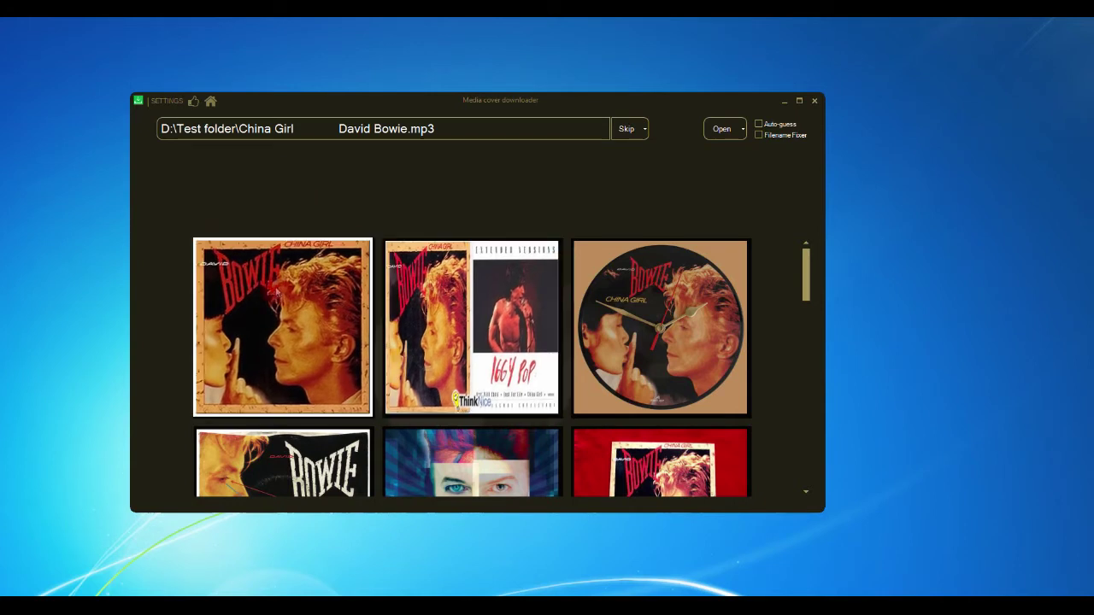
{"action": "left_click", "coordinate": [279, 295]}
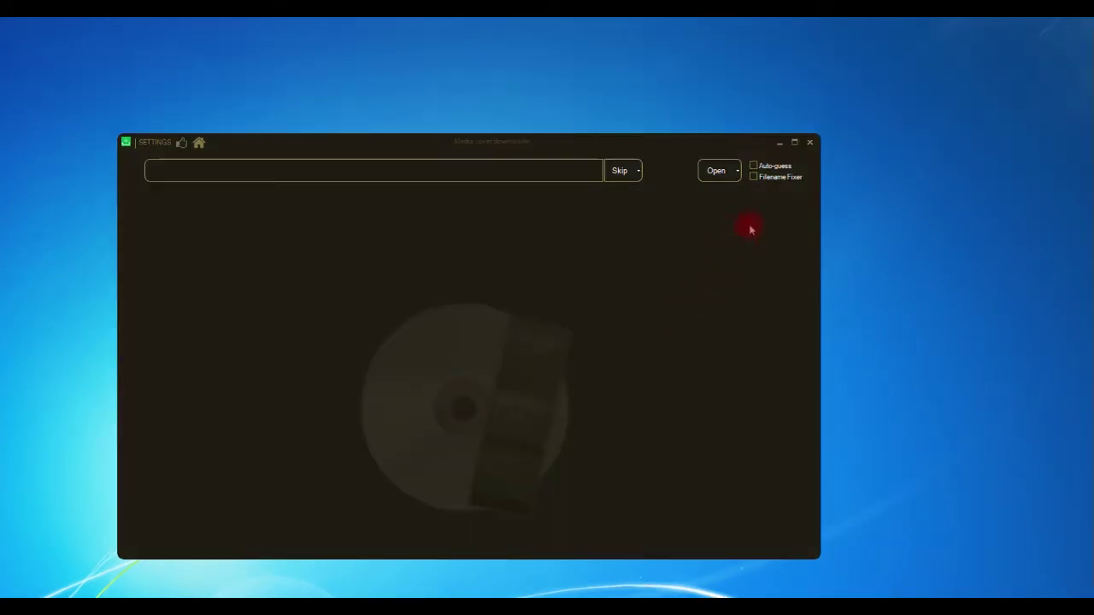
Step: Enable Filename Fixer, rename the movie to 'Aliens vs Predator Requiem DVDrip.mp4' and load it
{"action": "left_click", "coordinate": [777, 179]}
{"action": "left_click", "coordinate": [716, 171]}
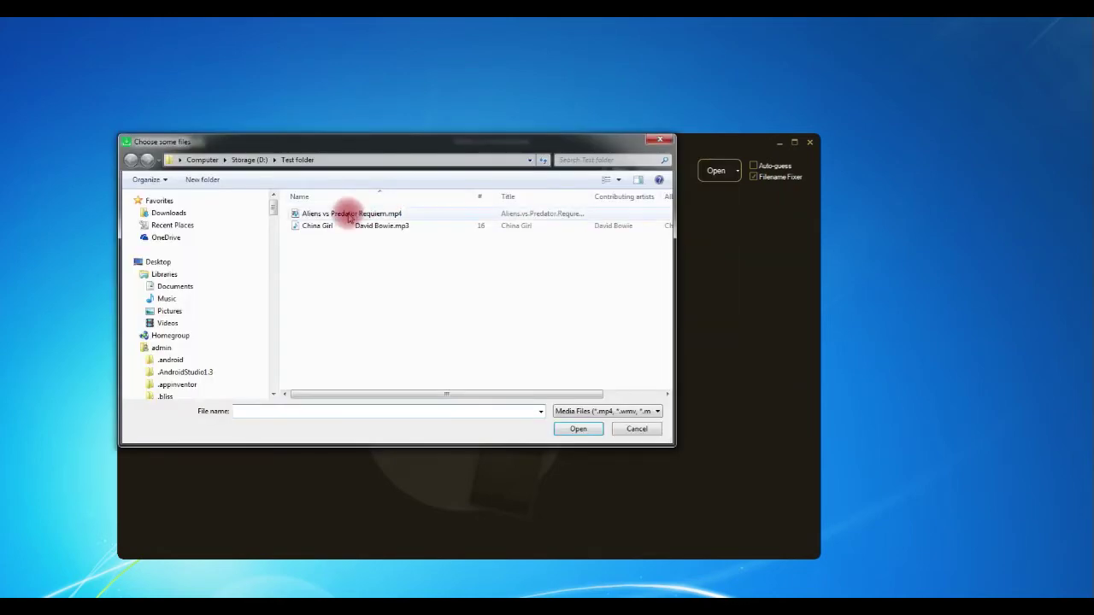
{"action": "left_click", "coordinate": [328, 216]}
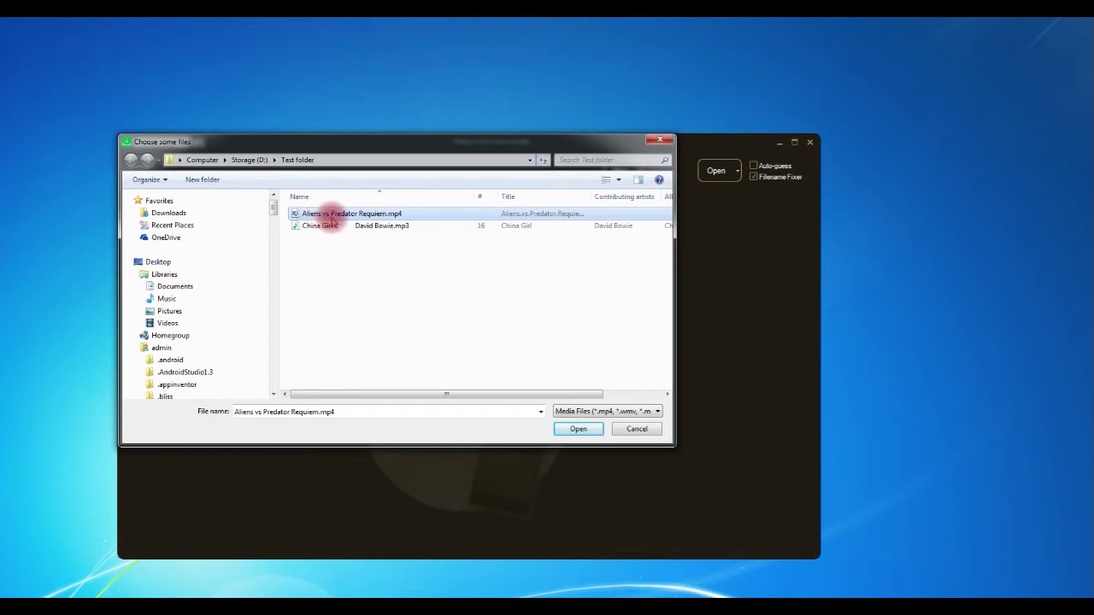
{"action": "left_click", "coordinate": [386, 218]}
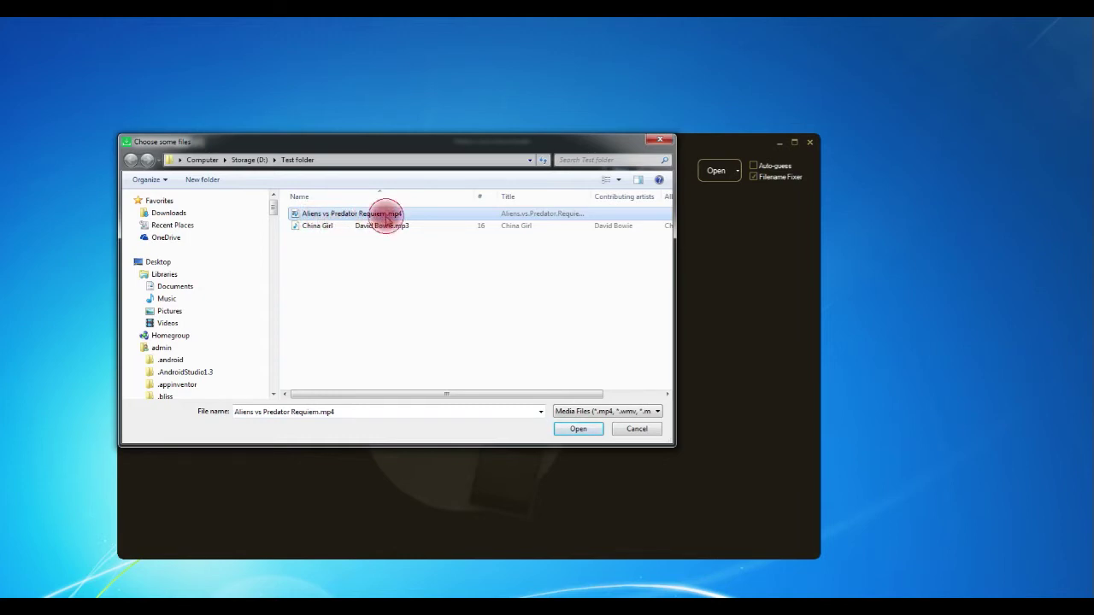
{"action": "left_click", "coordinate": [388, 214]}
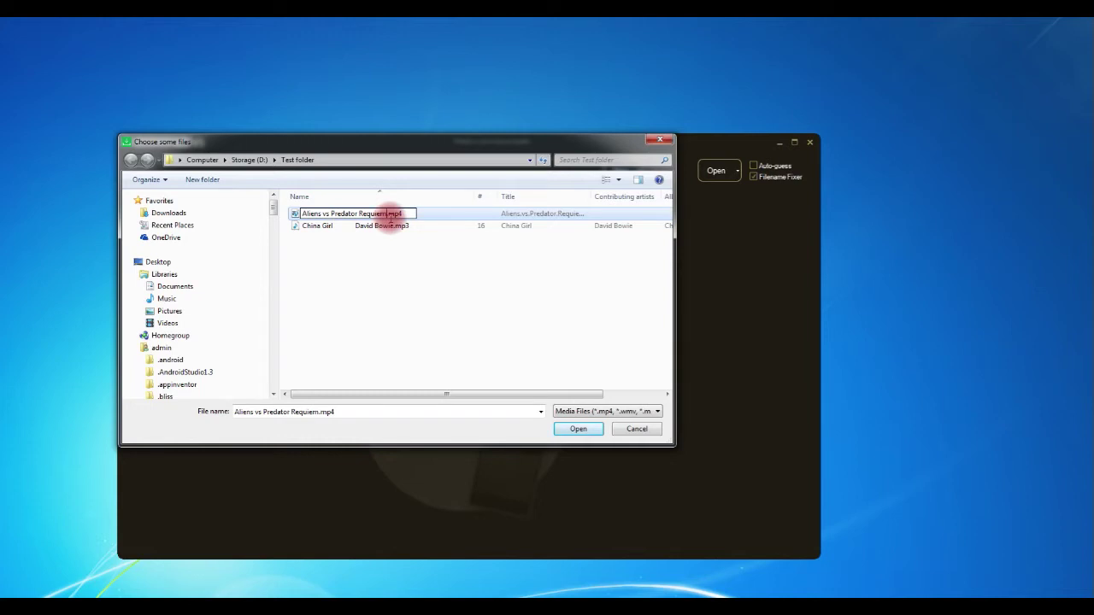
{"action": "type", "text": "DV"}
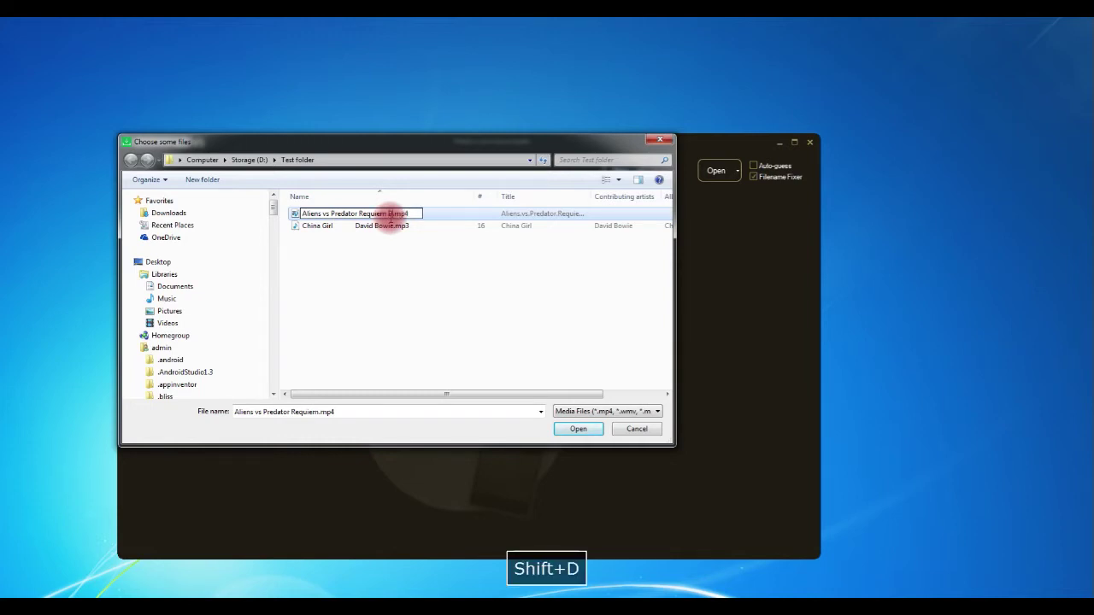
{"action": "type", "text": "Drip"}
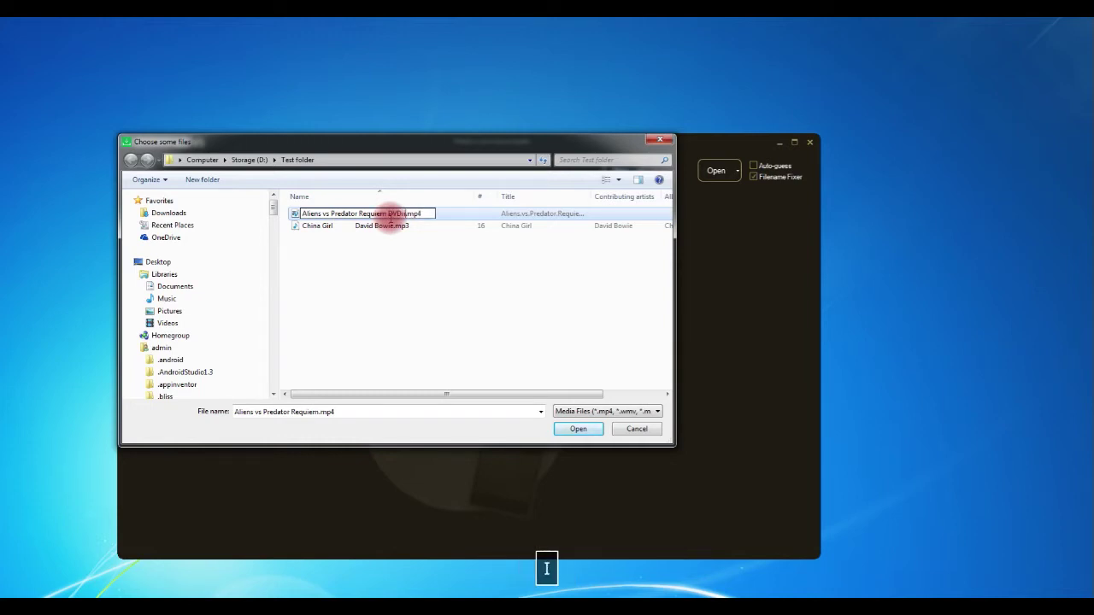
{"action": "left_click", "coordinate": [431, 273]}
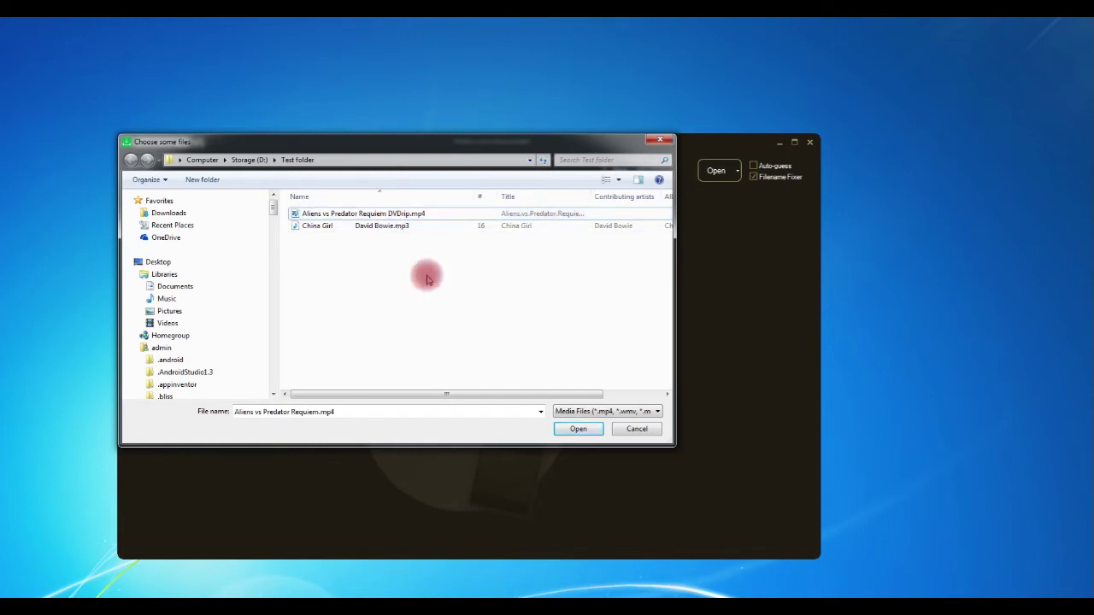
{"action": "left_click", "coordinate": [419, 214]}
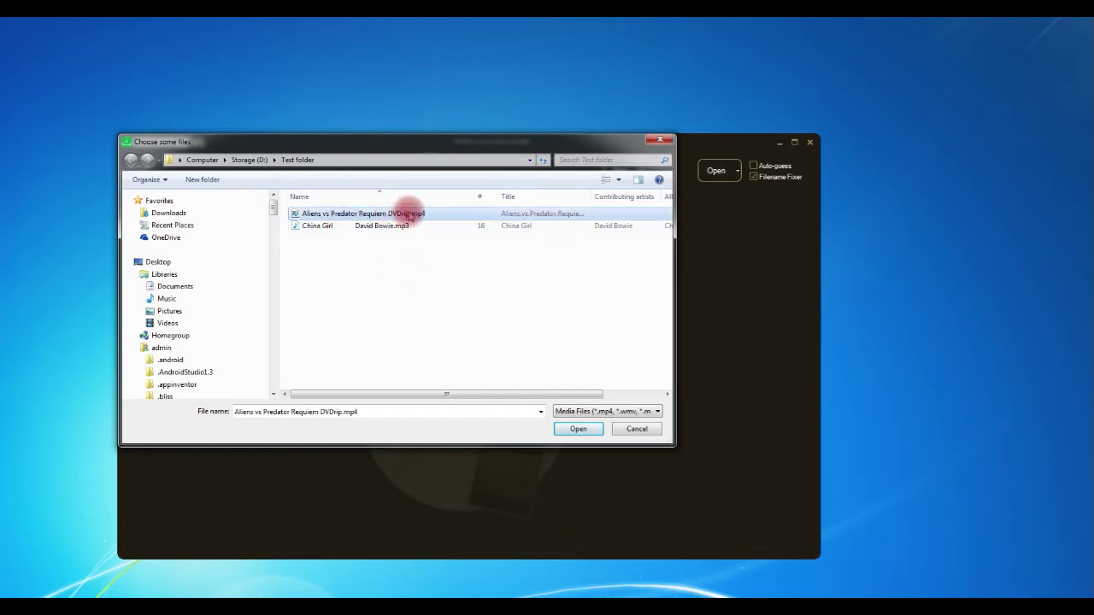
{"action": "left_click", "coordinate": [580, 432]}
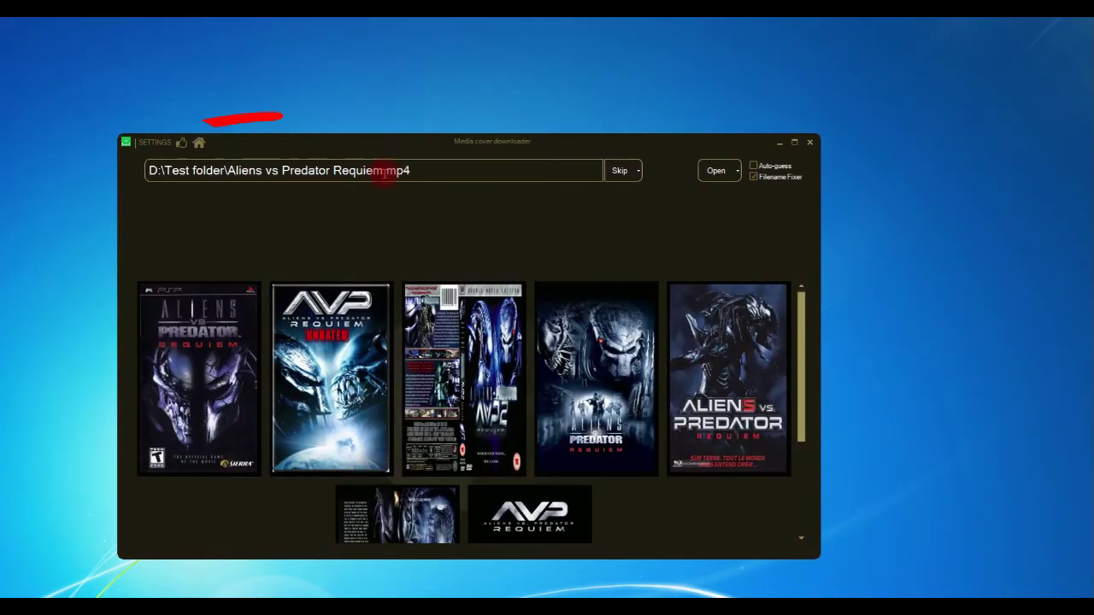
Step: Open Settings on the Covers tab, showing the 6-minute movie threshold and 200/300 px cover sizes
{"action": "mouse_move", "coordinate": [384, 172]}
{"action": "left_mouse_down"}
{"action": "mouse_move", "coordinate": [179, 171]}
{"action": "mouse_move", "coordinate": [384, 177]}
{"action": "left_mouse_up"}
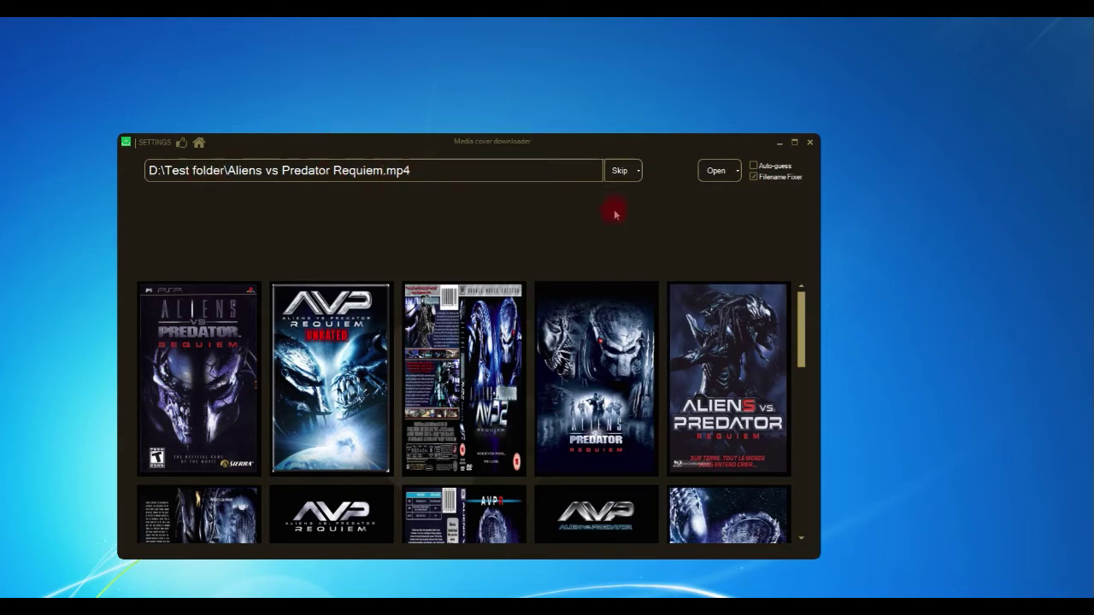
{"action": "left_click", "coordinate": [151, 142]}
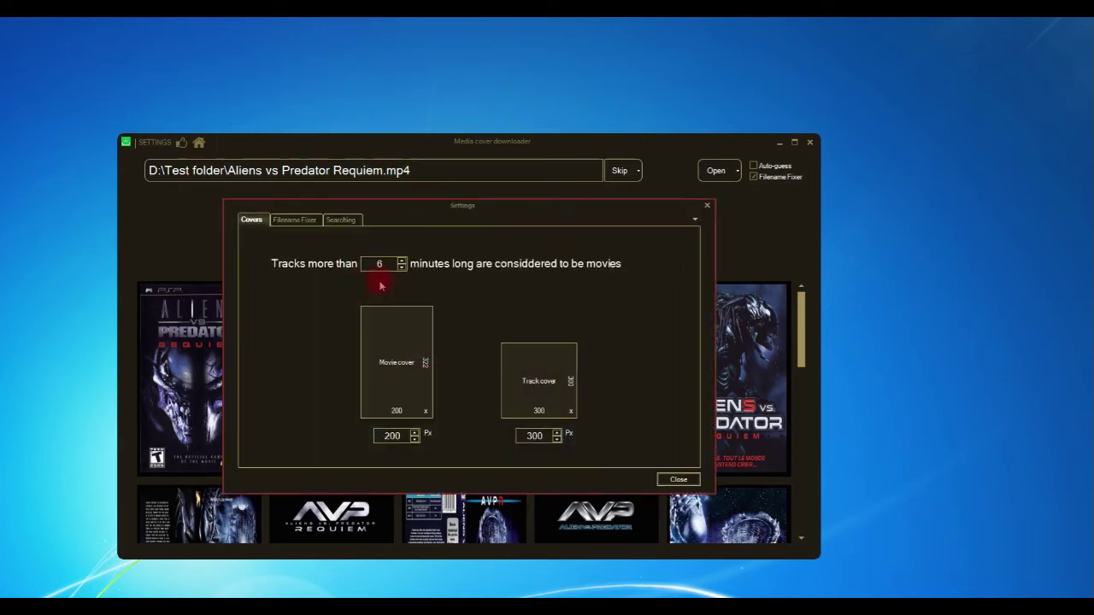
Step: Enable replacing '&' with 'and' in the Filename Fixer settings, close Settings, and untick Filename Fixer
{"action": "left_click", "coordinate": [314, 221]}
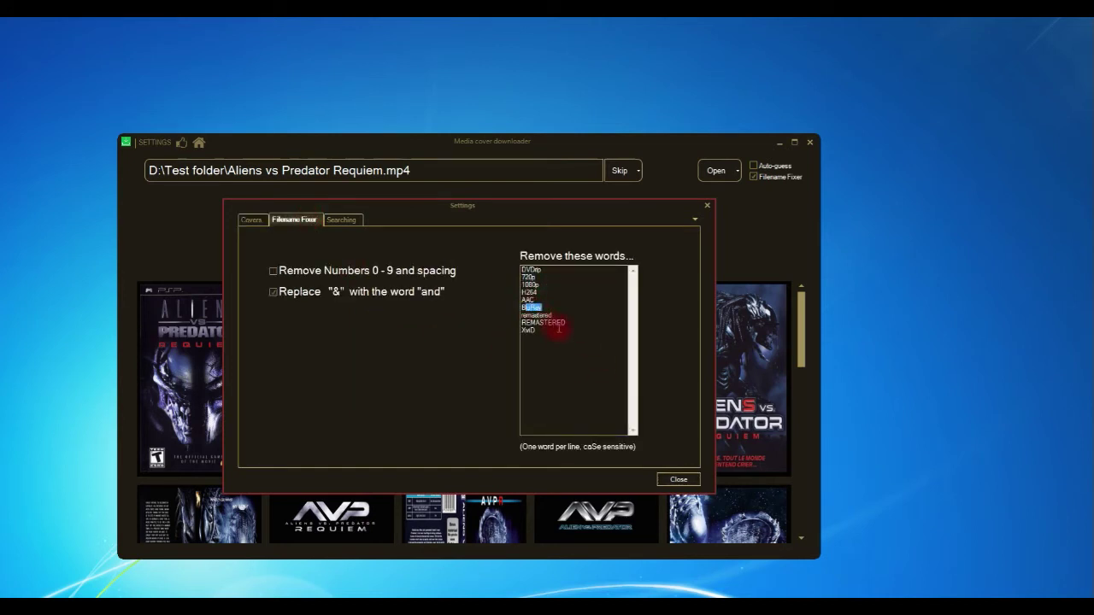
{"action": "left_click_drag", "start_coordinate": [566, 323], "coordinate": [517, 329]}
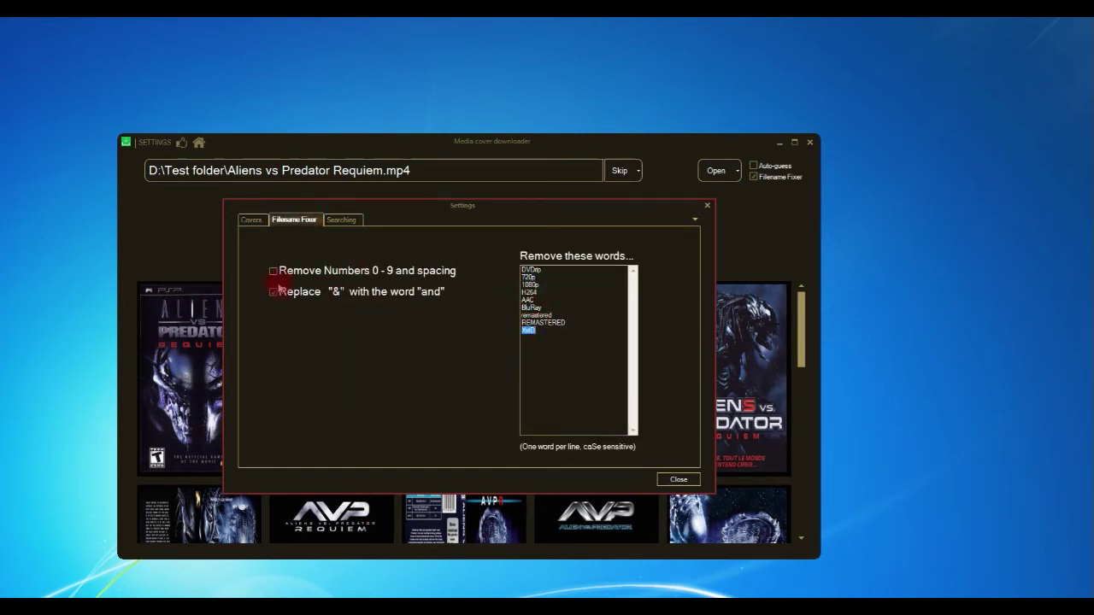
{"action": "left_click", "coordinate": [338, 293]}
{"action": "left_click", "coordinate": [677, 480]}
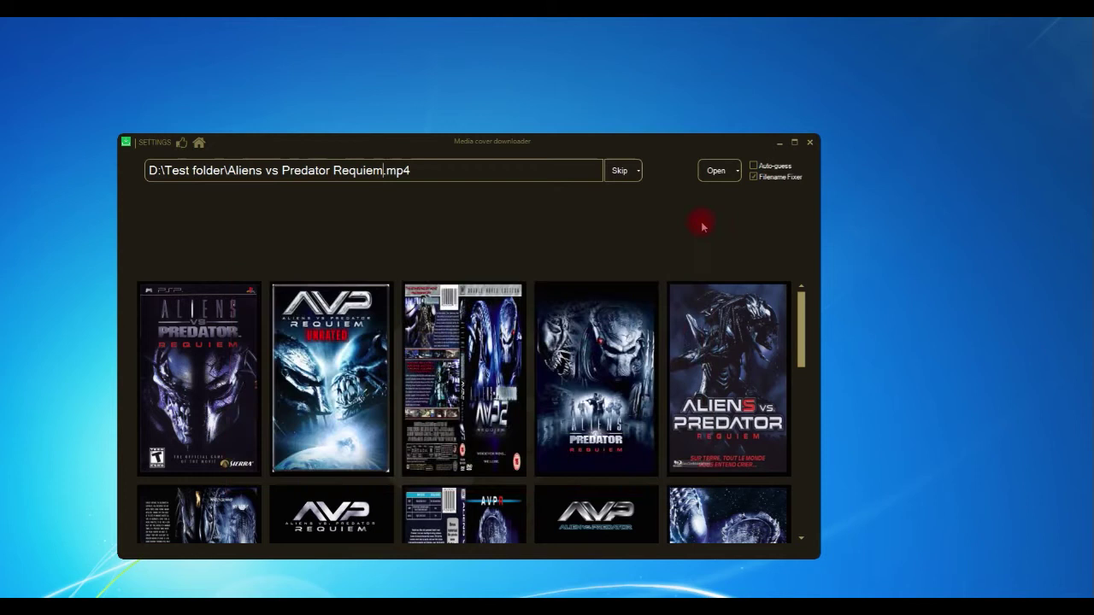
{"action": "left_click", "coordinate": [775, 180]}
Step: Turn on Auto-guess and skip the current Aliens vs Predator Requiem movie file
{"action": "left_click", "coordinate": [755, 166]}
{"action": "left_click", "coordinate": [619, 170]}
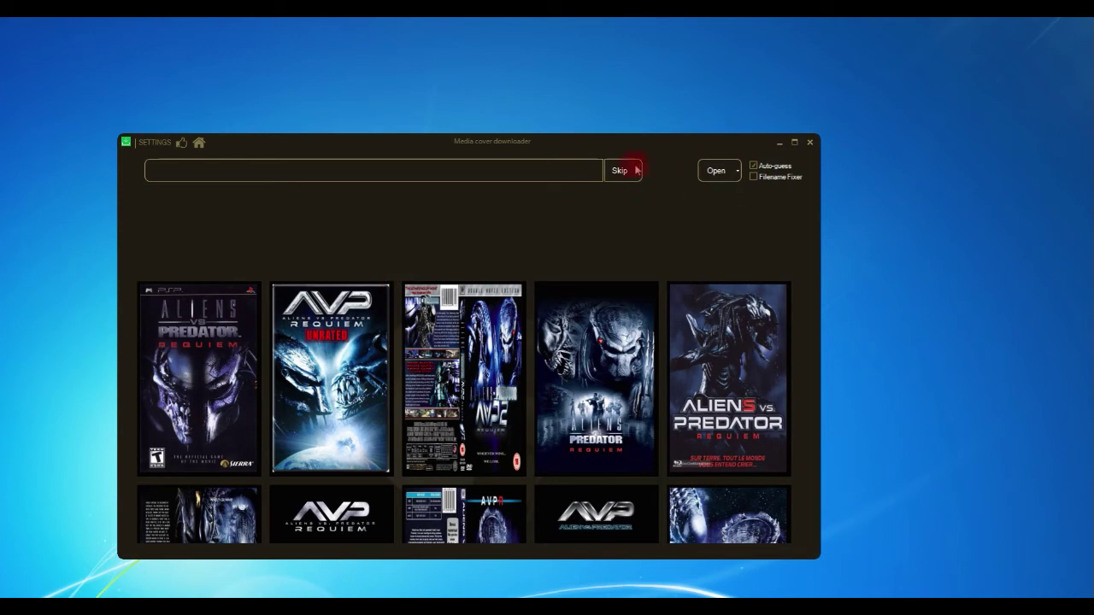
{"action": "left_click", "coordinate": [706, 172]}
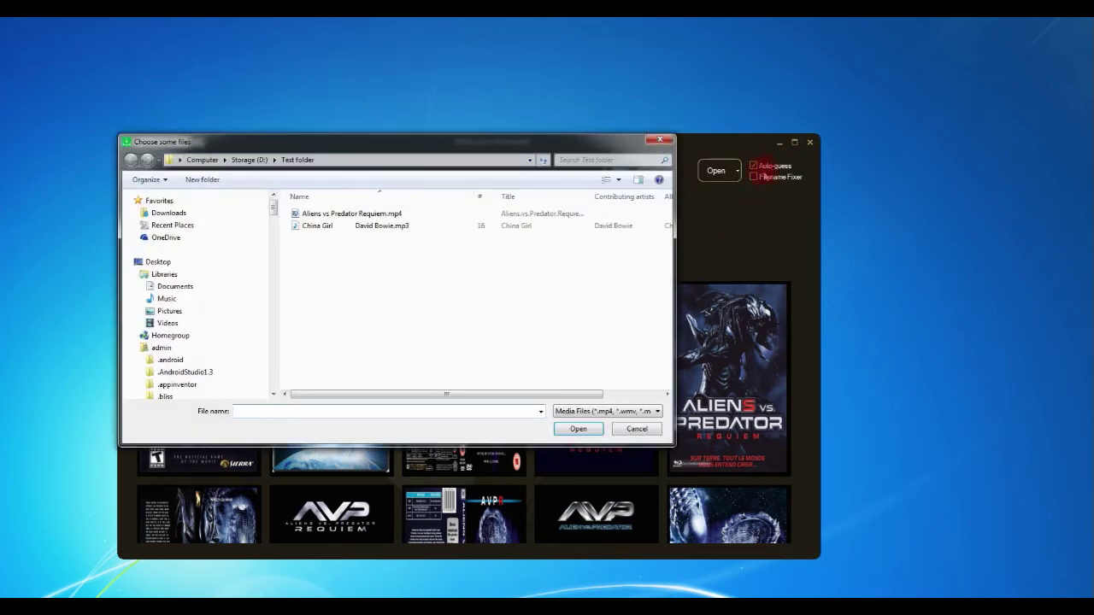
Step: Load both Test folder files so the China Girl track gets a cover, then toggle Auto-guess
{"action": "left_click_drag", "start_coordinate": [361, 244], "coordinate": [405, 212]}
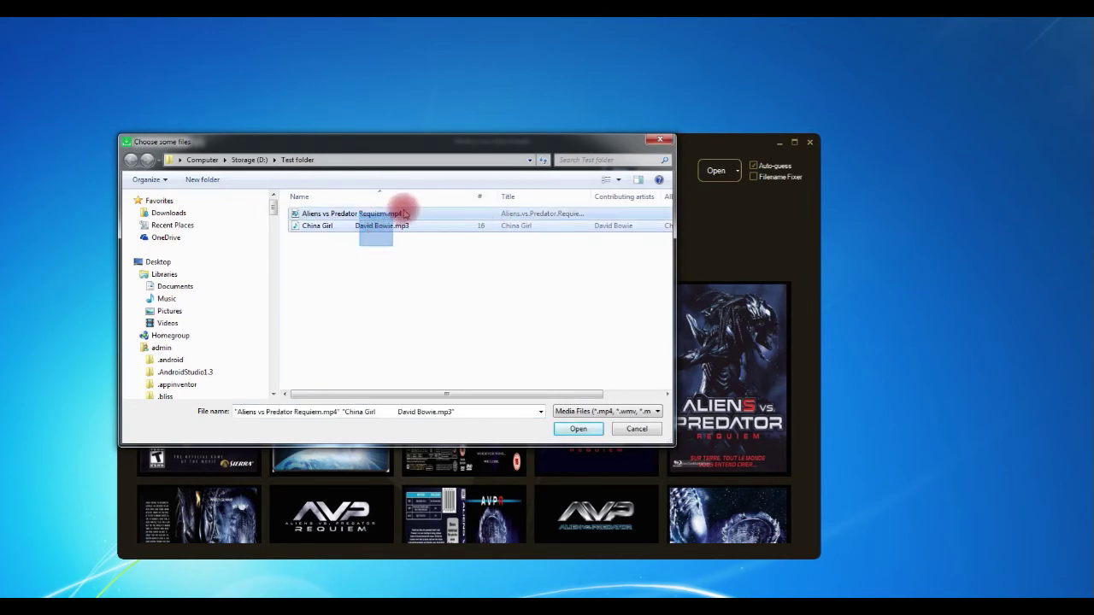
{"action": "left_click", "coordinate": [582, 431]}
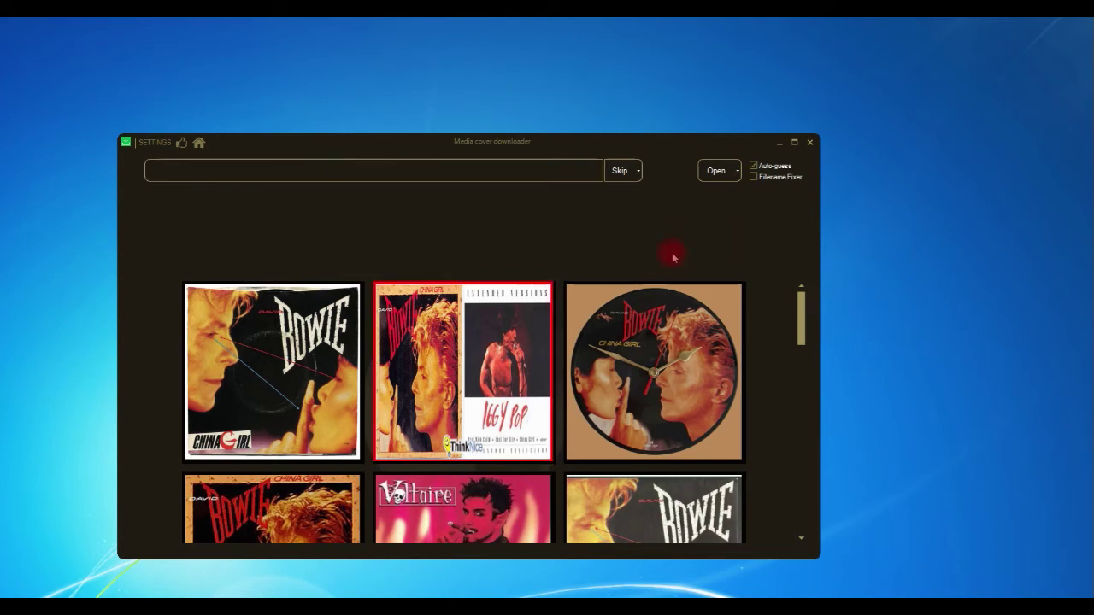
{"action": "left_click", "coordinate": [753, 166]}
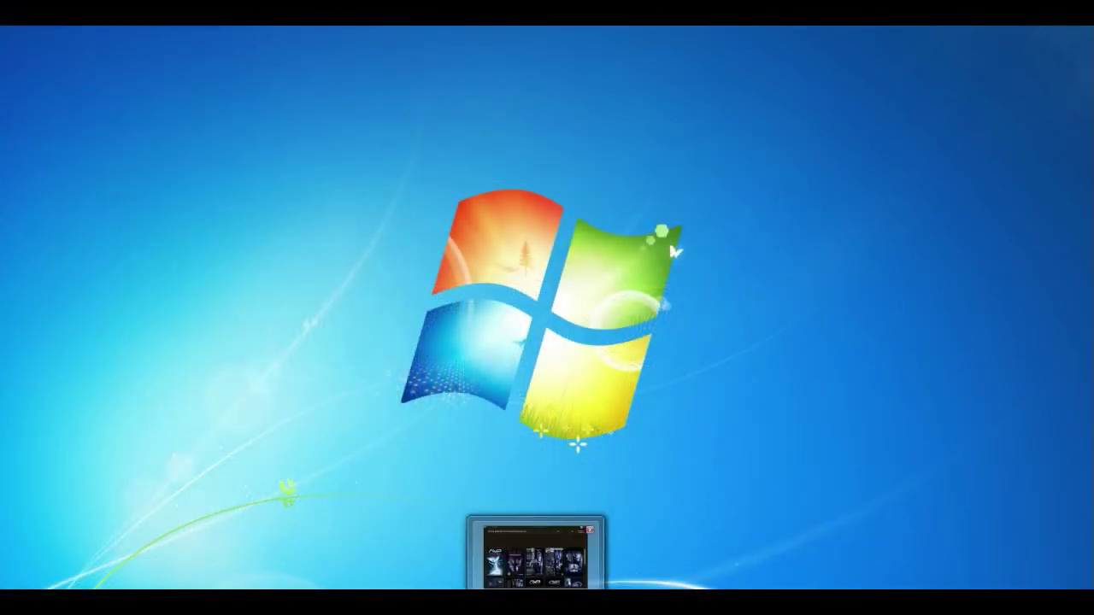
Step: Restore the downloader window from the taskbar and drag it into a new position on screen
{"action": "left_click", "coordinate": [534, 554]}
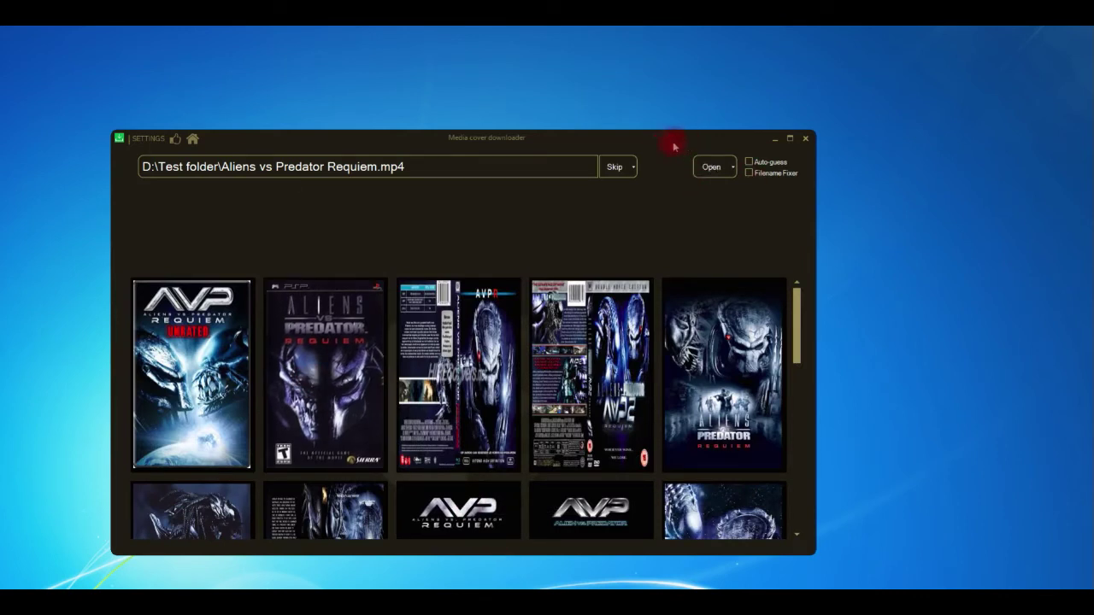
{"action": "left_click_drag", "start_coordinate": [628, 142], "coordinate": [644, 131]}
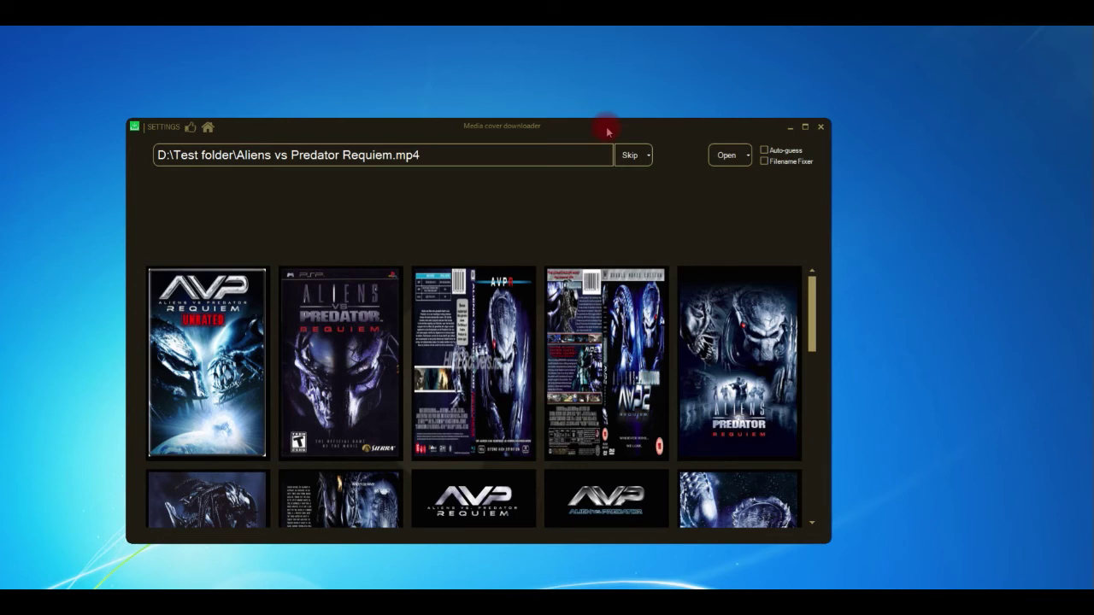
{"action": "left_click_drag", "start_coordinate": [607, 131], "coordinate": [556, 133]}
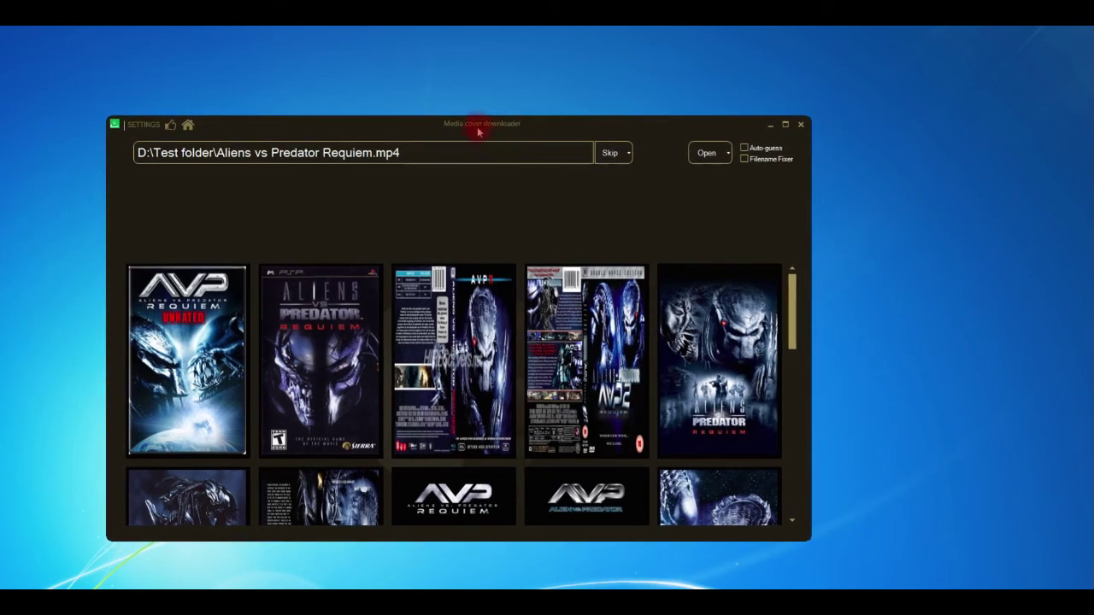
{"action": "mouse_move", "coordinate": [479, 129]}
{"action": "left_mouse_down"}
{"action": "mouse_move", "coordinate": [538, 134]}
{"action": "mouse_move", "coordinate": [475, 123]}
{"action": "left_mouse_up"}
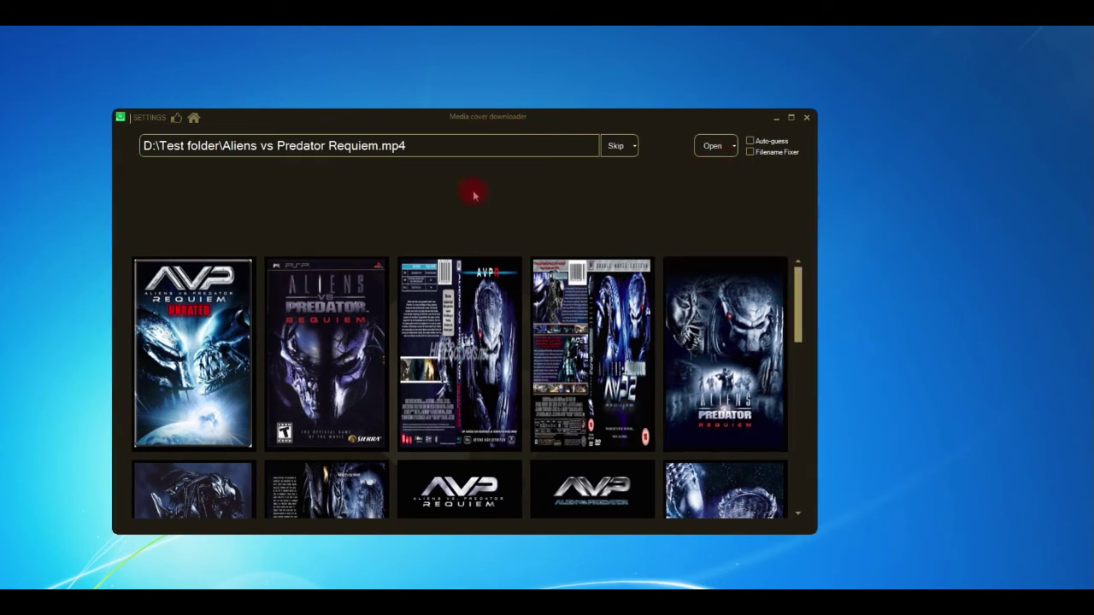
{"action": "mouse_move", "coordinate": [407, 126]}
{"action": "left_mouse_down"}
{"action": "mouse_move", "coordinate": [471, 123]}
{"action": "mouse_move", "coordinate": [403, 124]}
{"action": "mouse_move", "coordinate": [395, 108]}
{"action": "mouse_move", "coordinate": [401, 120]}
{"action": "left_mouse_up"}
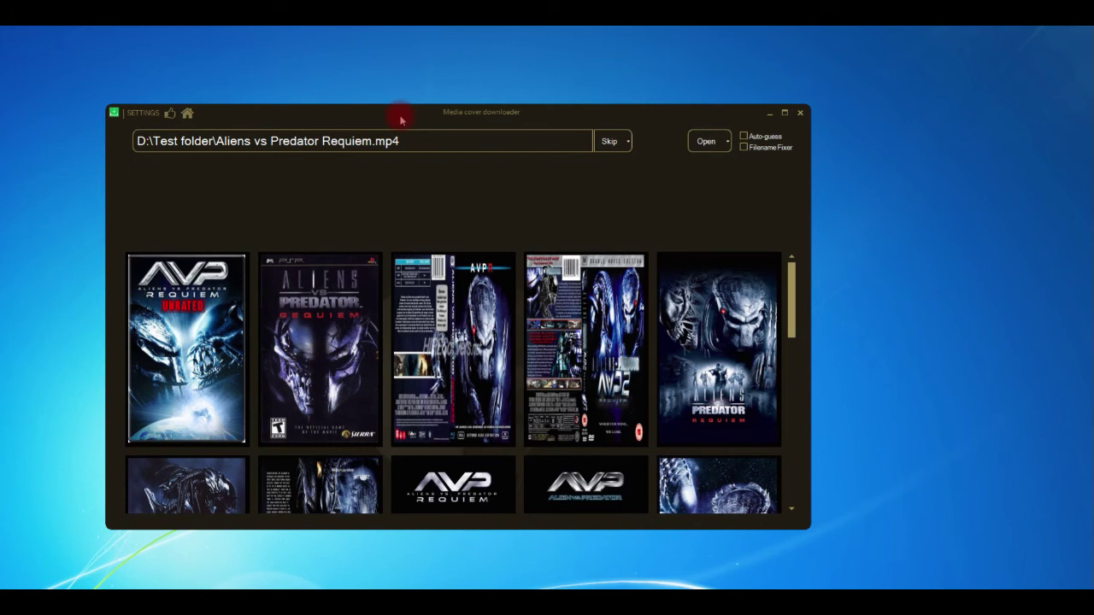
{"action": "mouse_move", "coordinate": [400, 120]}
{"action": "left_mouse_down"}
{"action": "mouse_move", "coordinate": [429, 119]}
{"action": "mouse_move", "coordinate": [414, 117]}
{"action": "left_mouse_up"}
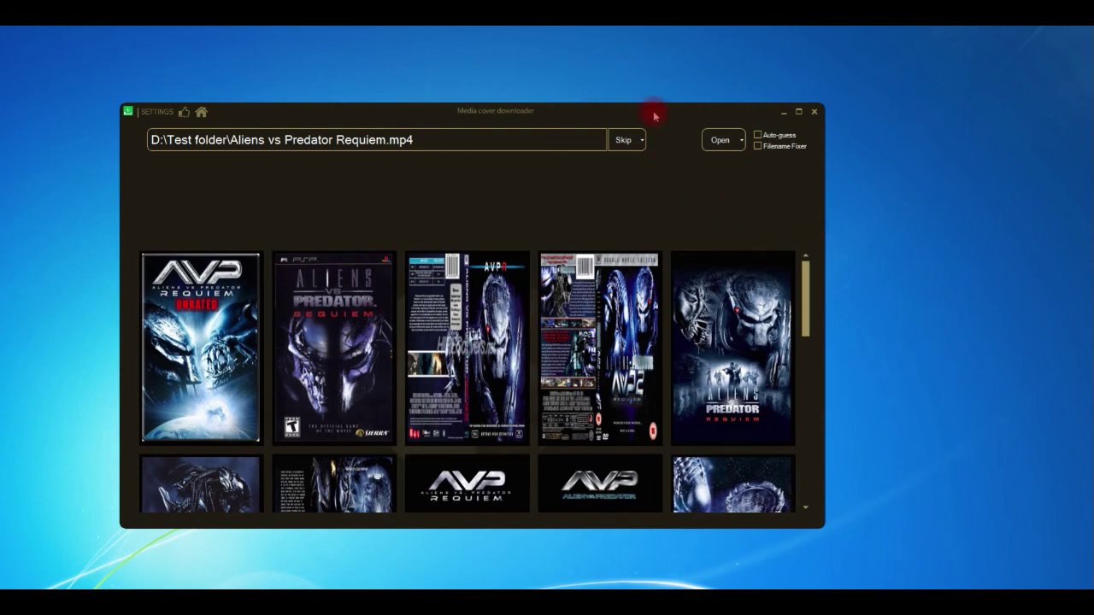
{"action": "mouse_move", "coordinate": [658, 115]}
{"action": "left_mouse_down"}
{"action": "mouse_move", "coordinate": [667, 120]}
{"action": "mouse_move", "coordinate": [655, 112]}
{"action": "left_mouse_up"}
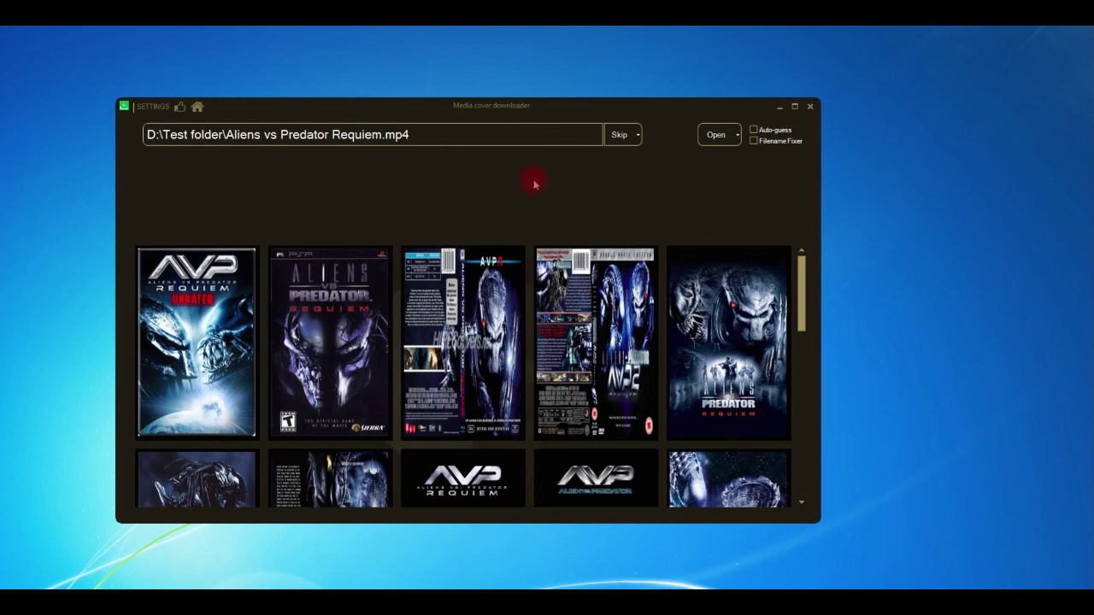
{"action": "mouse_move", "coordinate": [491, 106]}
{"action": "left_mouse_down"}
{"action": "mouse_move", "coordinate": [564, 118]}
{"action": "mouse_move", "coordinate": [483, 122]}
{"action": "mouse_move", "coordinate": [534, 125]}
{"action": "mouse_move", "coordinate": [499, 121]}
{"action": "left_mouse_up"}
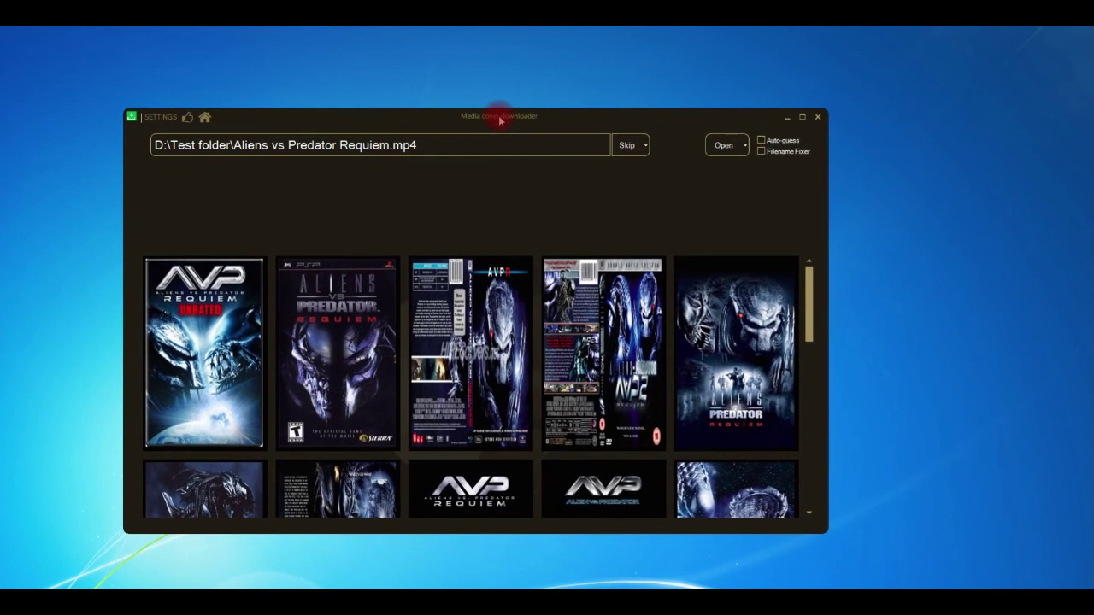